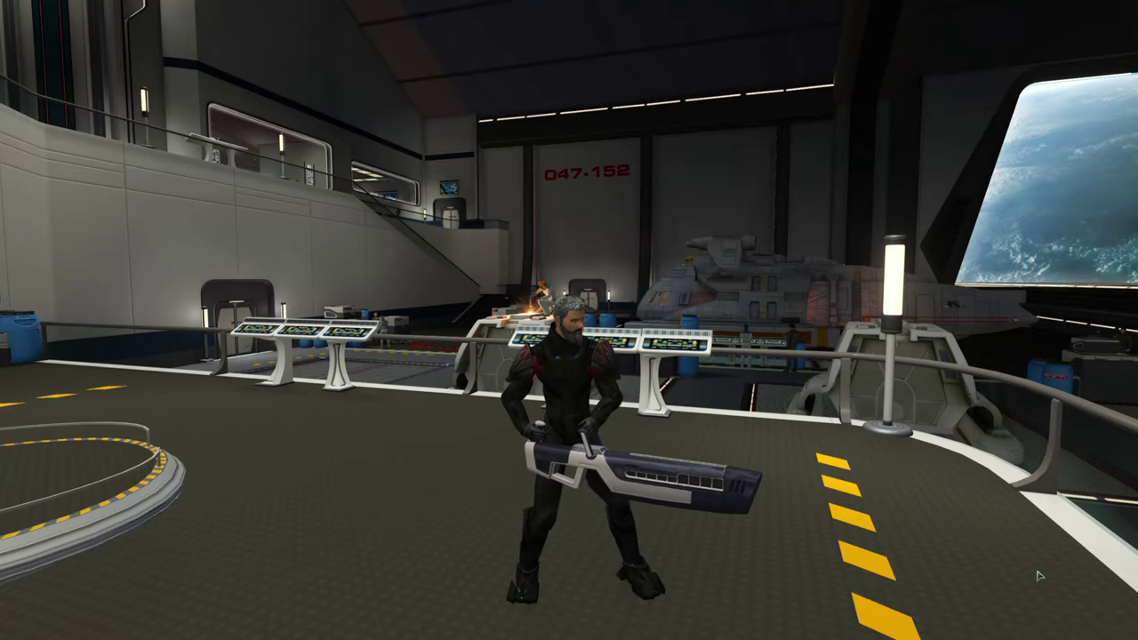
Download the SteelSeries GG installer from the Game On page and launch the downloaded .exe
scroll(1021, 569, up, 2)
drag(569, 320, 462, 321)
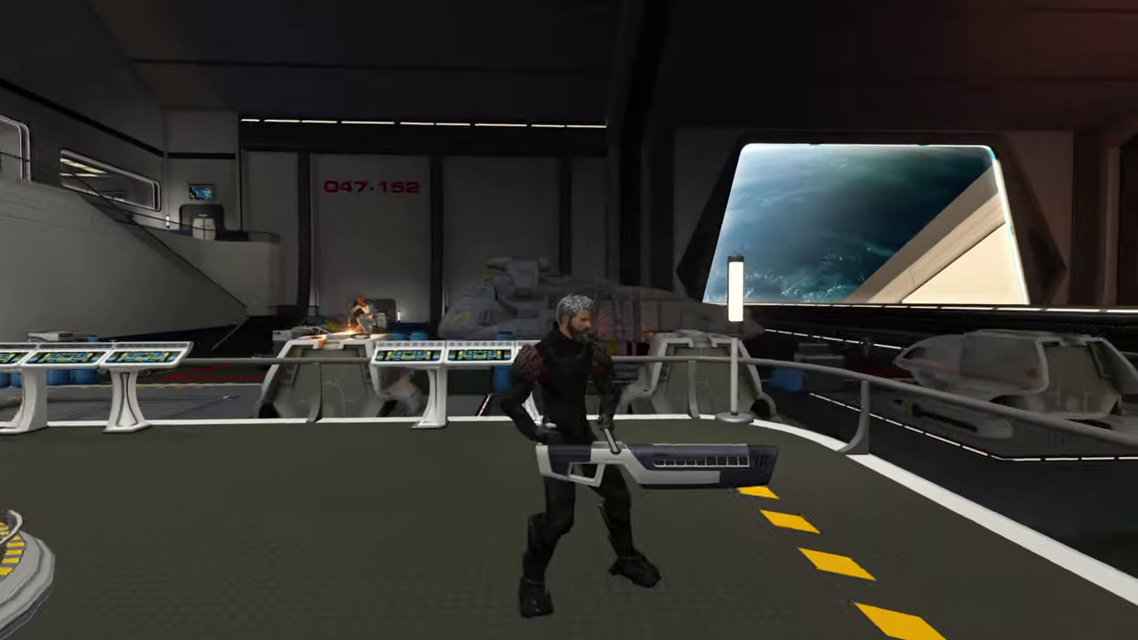
drag(890, 561, 1021, 560)
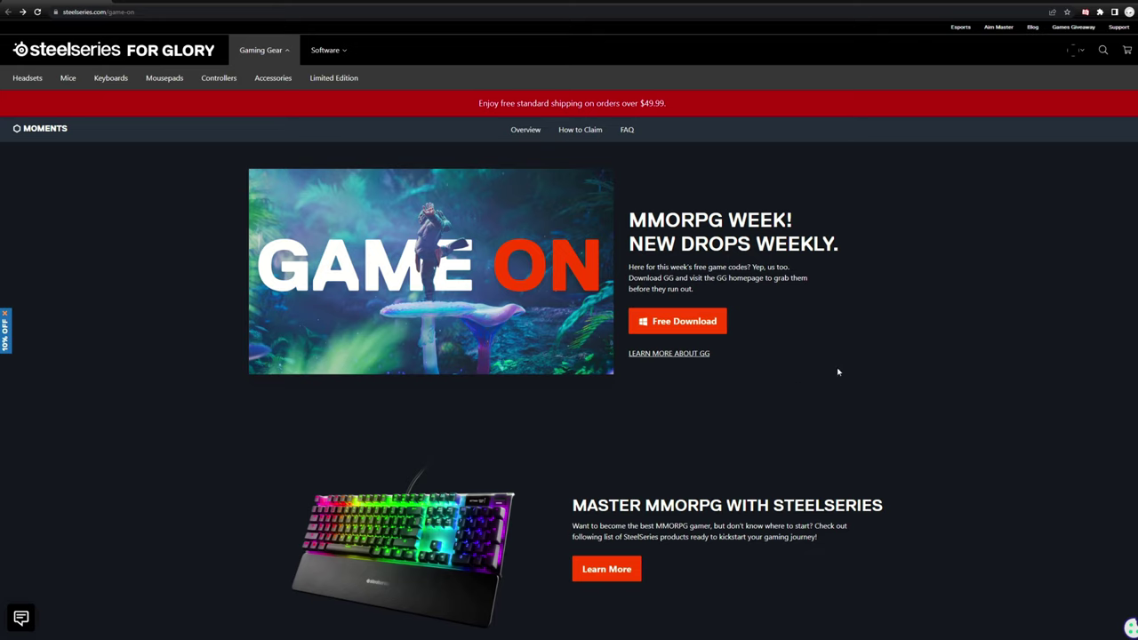
click(686, 324)
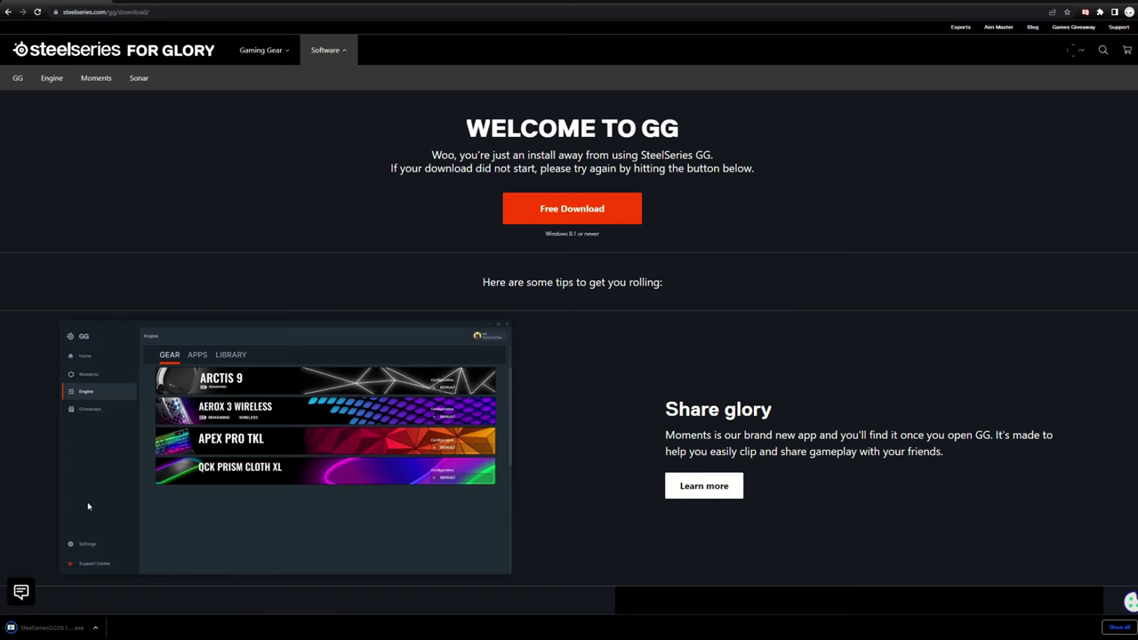
click(44, 631)
click(49, 629)
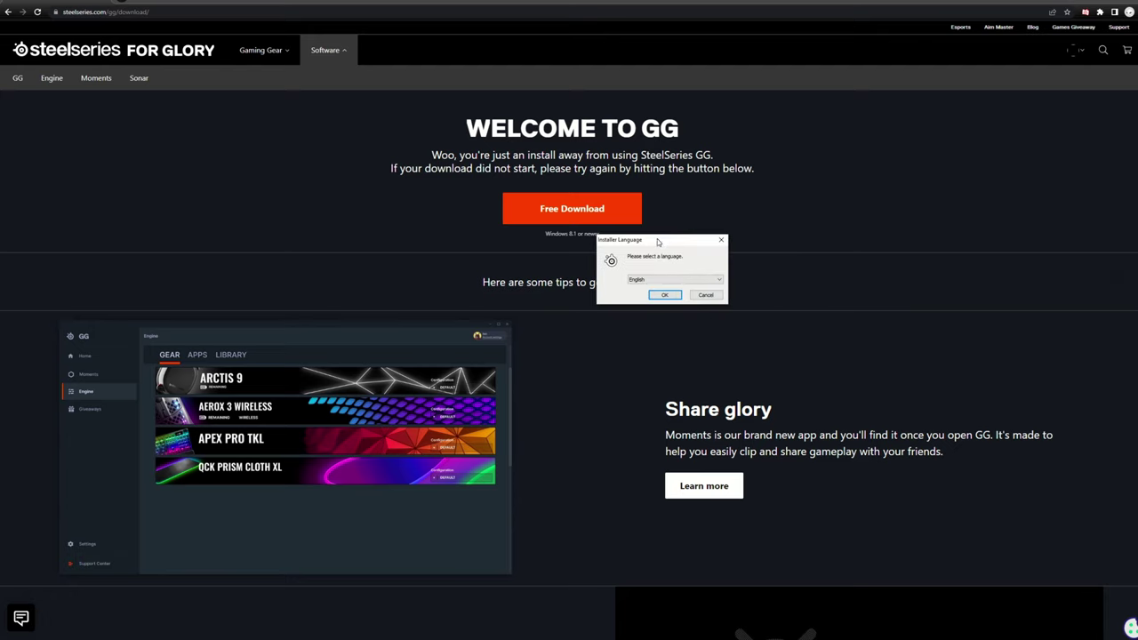
Install SteelSeries GG 20.1.0 in English, accepting the license, and run it when setup finishes
click(666, 295)
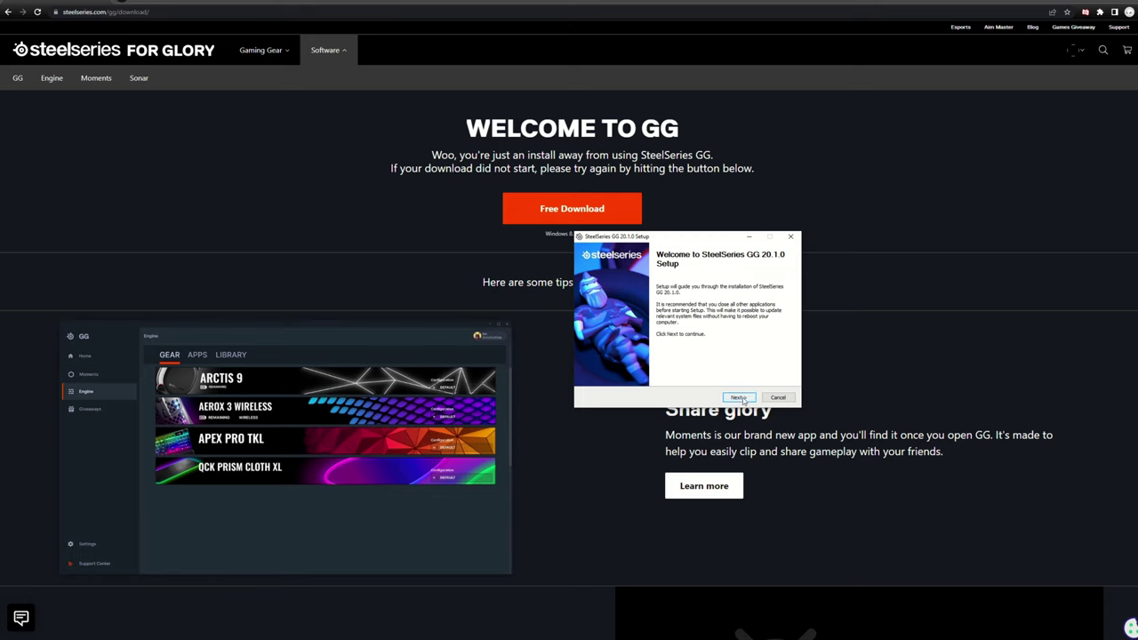
click(740, 397)
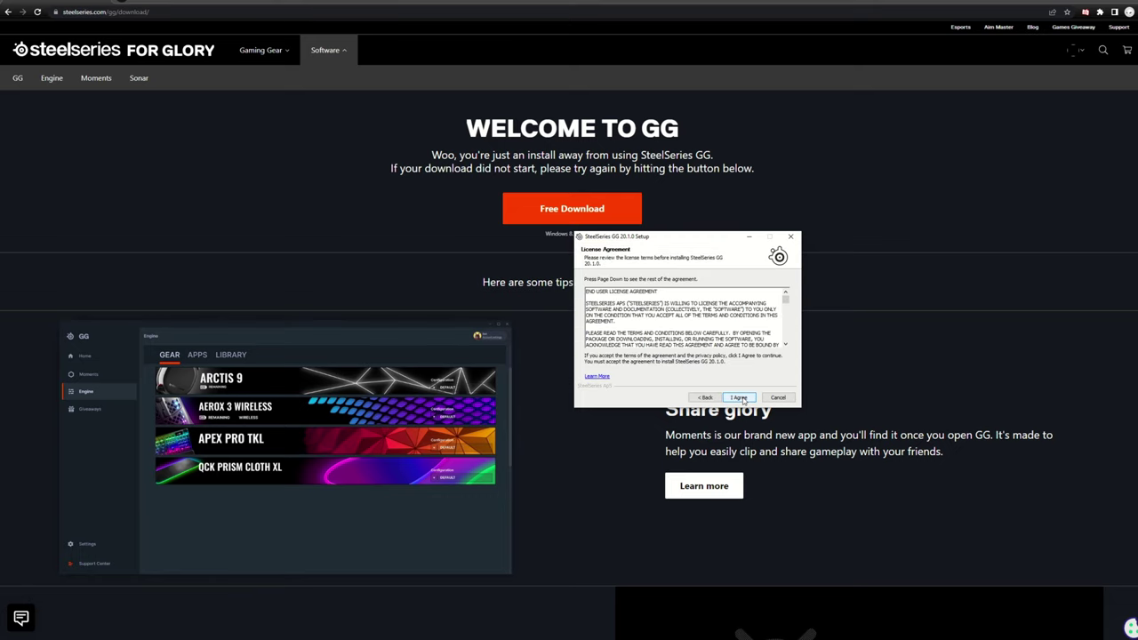
click(740, 397)
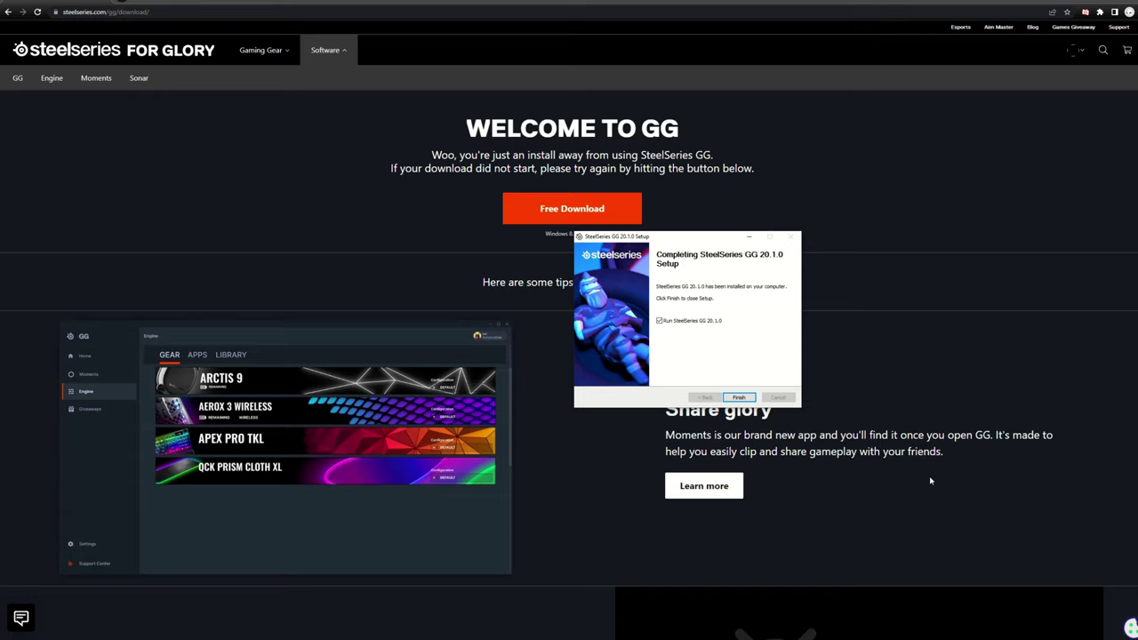
click(742, 399)
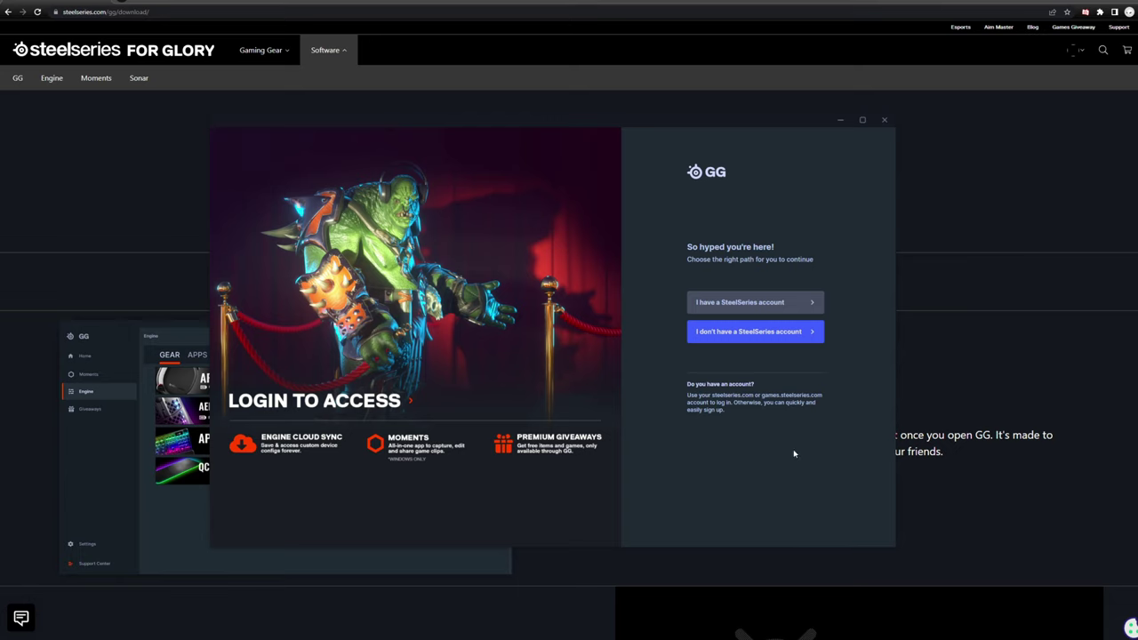
Sign in with an existing SteelSeries account and go to the Get Keys giveaways page
click(745, 302)
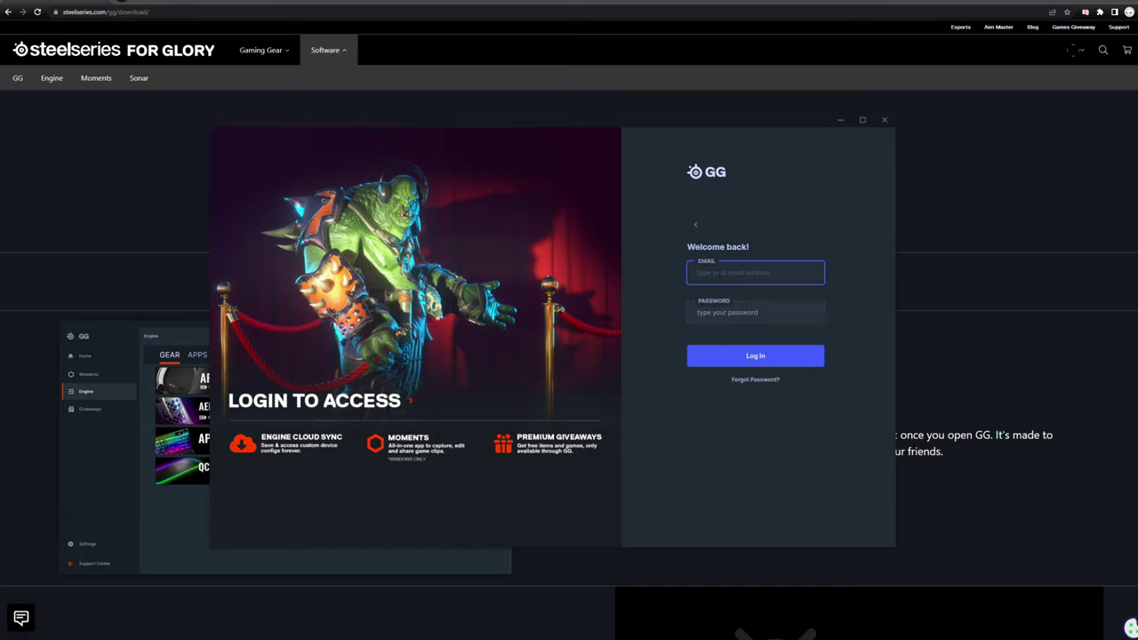
text(s)
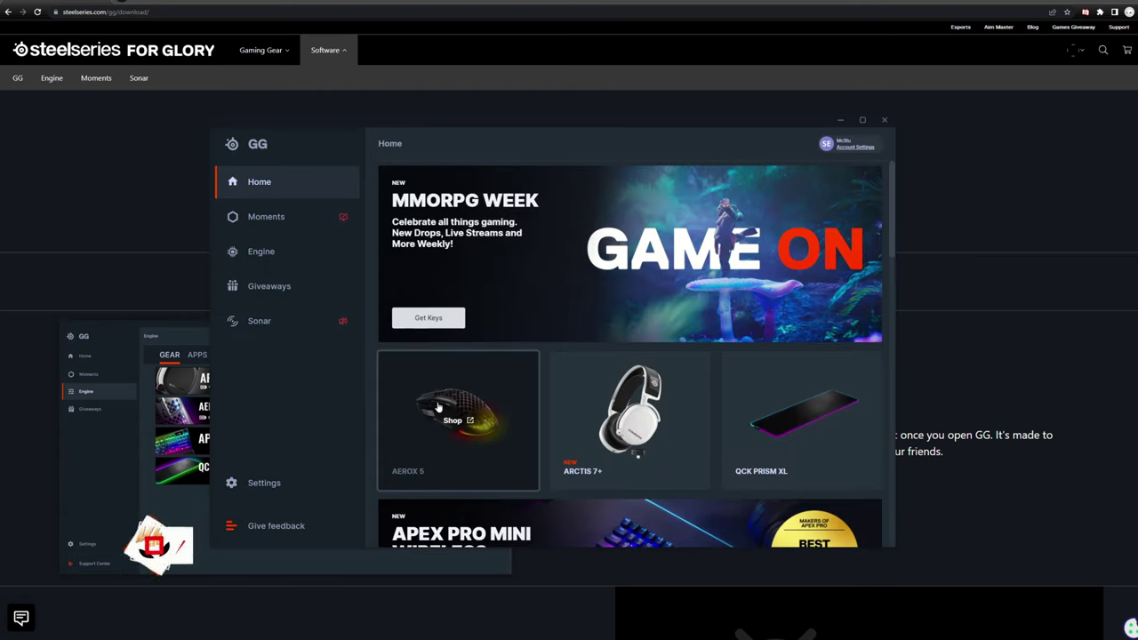
click(431, 319)
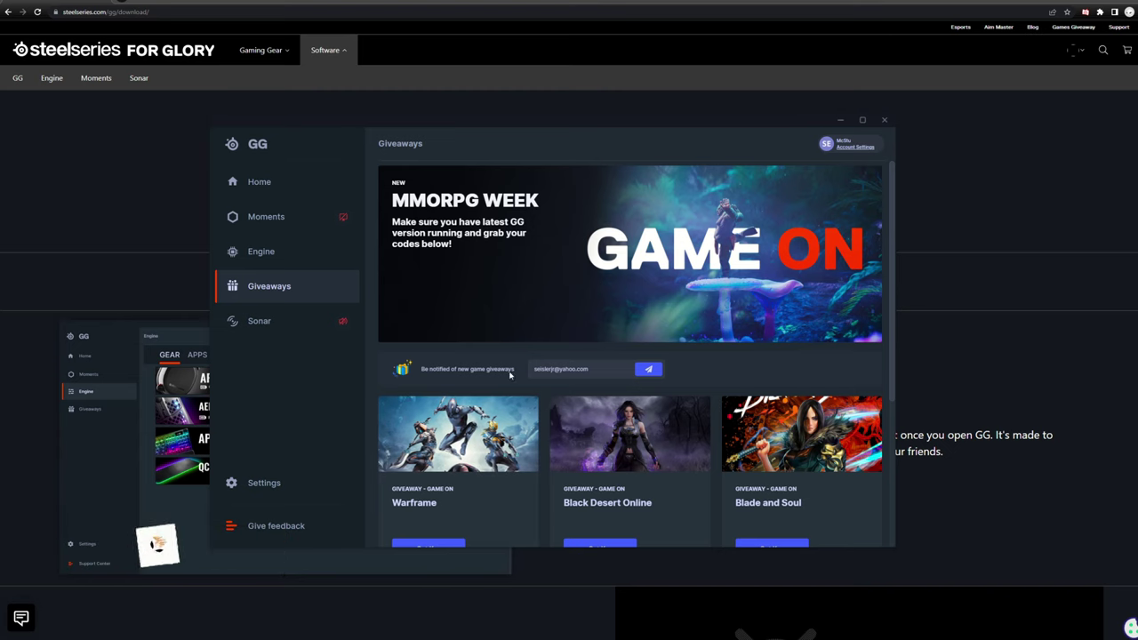
Claim the Star Trek Online giveaway key and copy its code
scroll(520, 394, down, 1)
scroll(508, 372, down, 1)
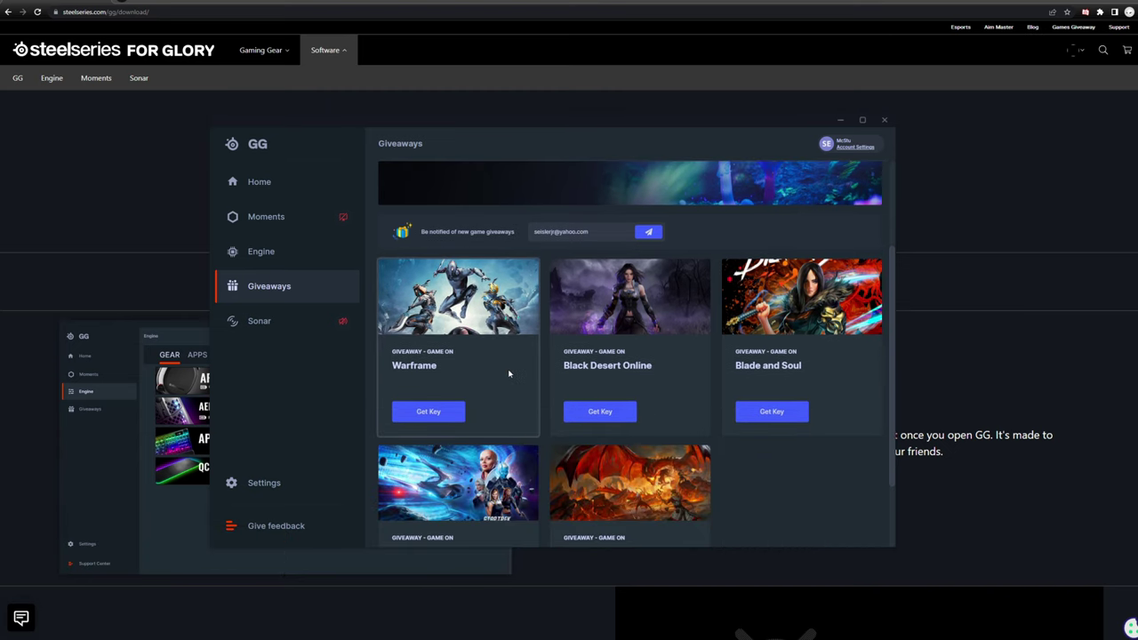
scroll(509, 374, down, 1)
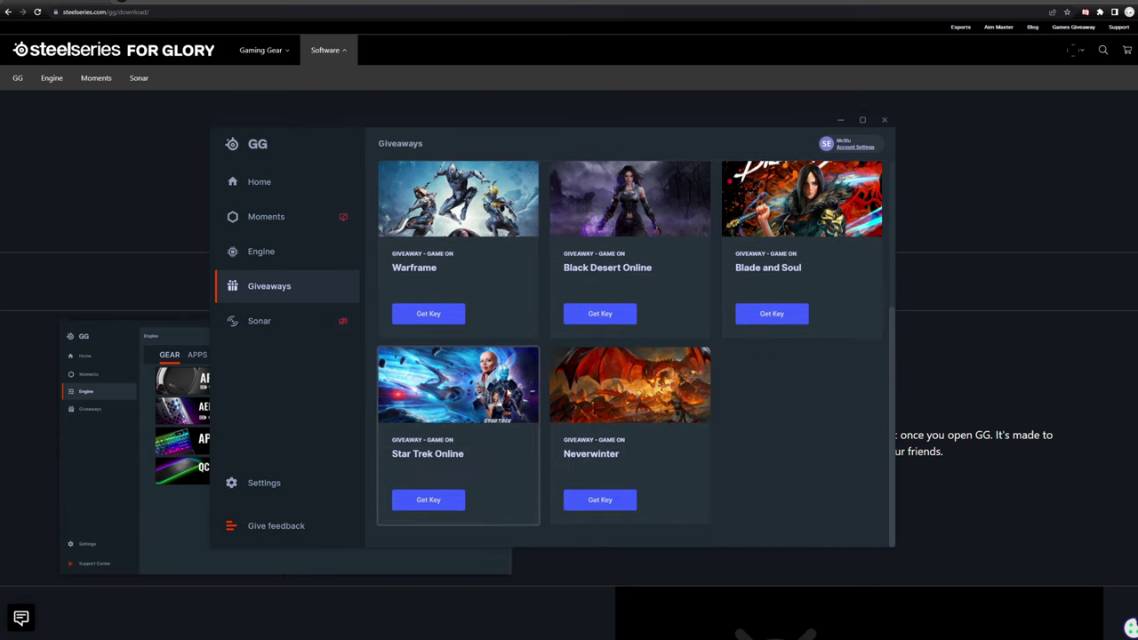
click(437, 503)
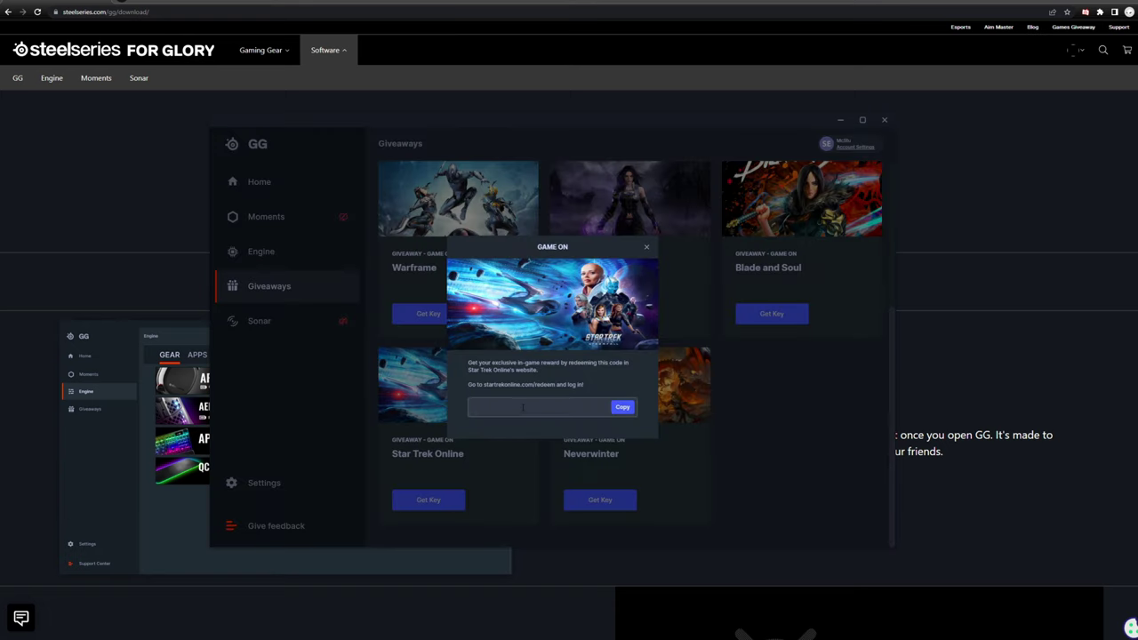
click(504, 408)
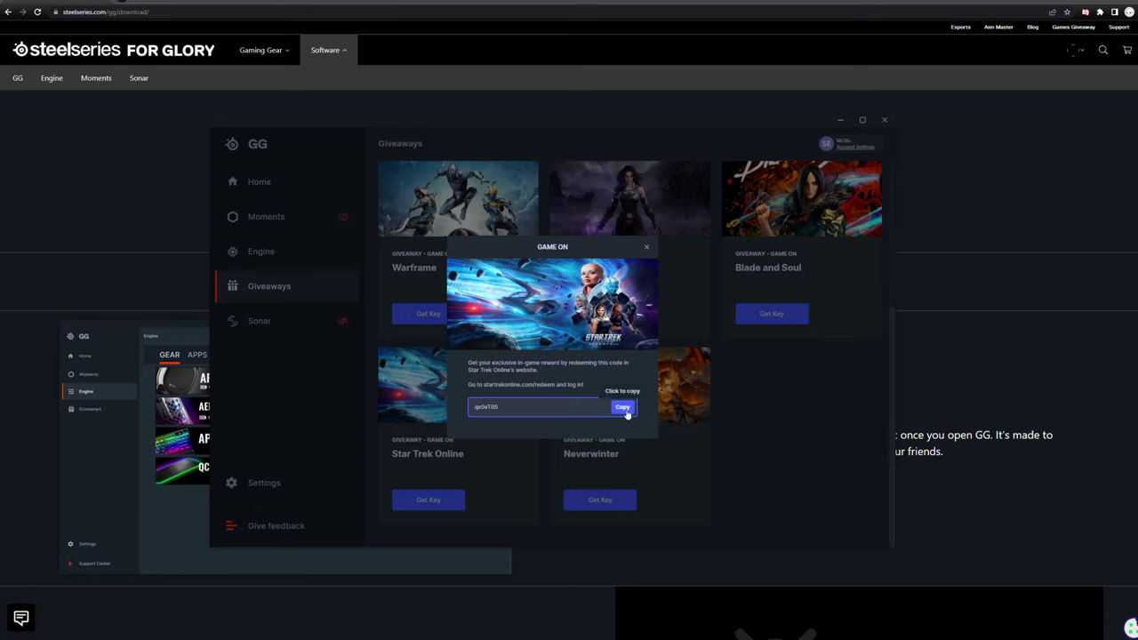
click(624, 408)
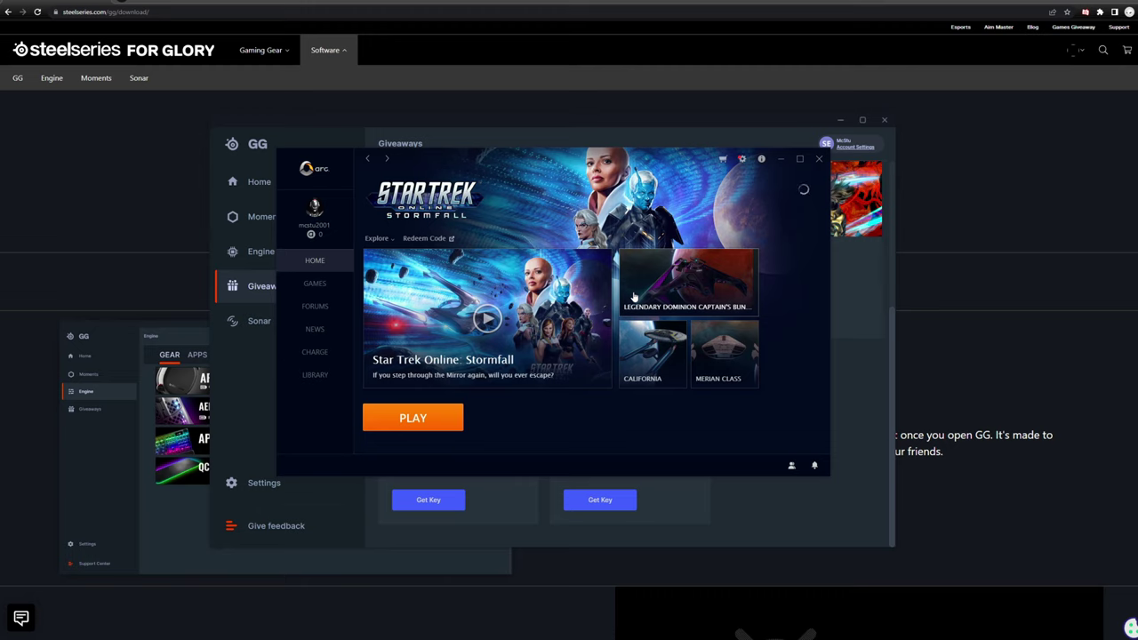
Paste the copied code into Arc's Activate a Product dialog and submit it
click(743, 160)
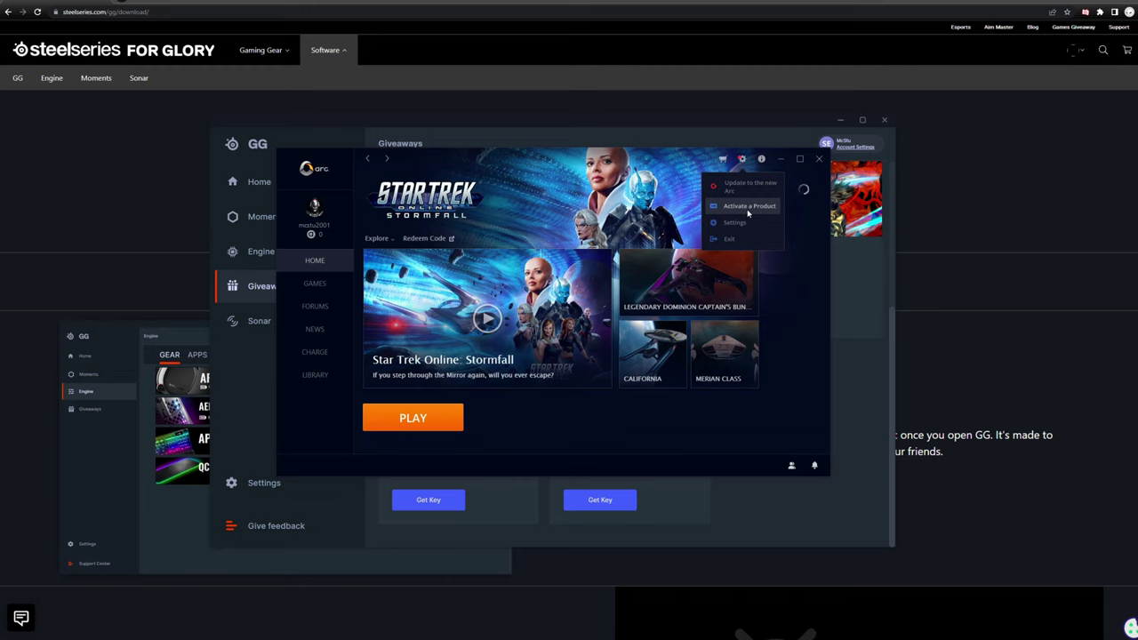
click(748, 208)
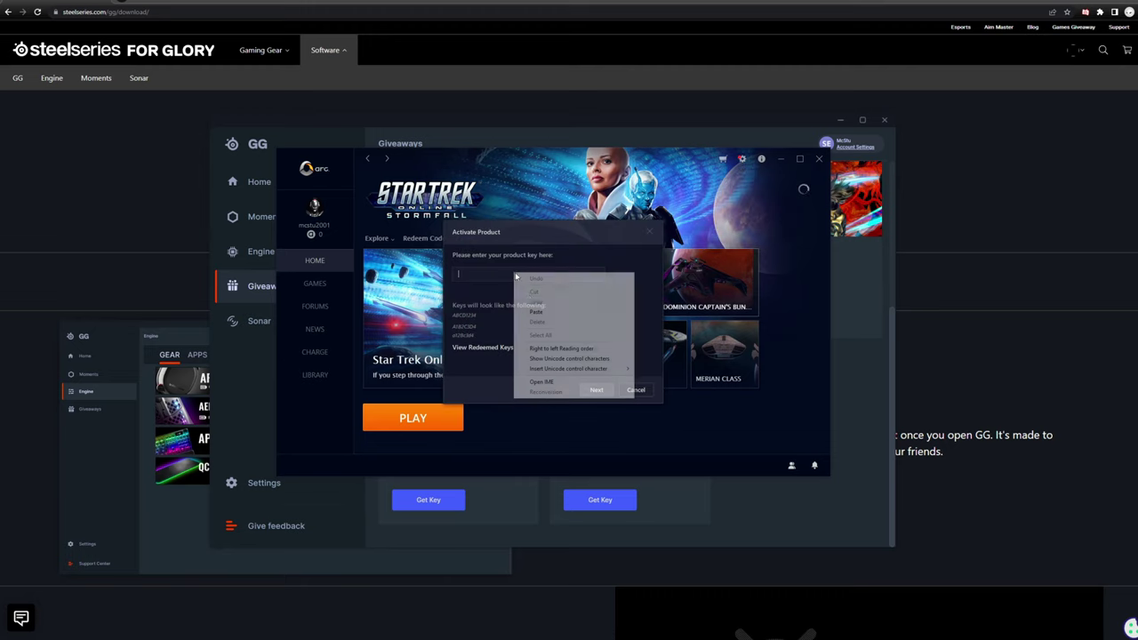
click(536, 312)
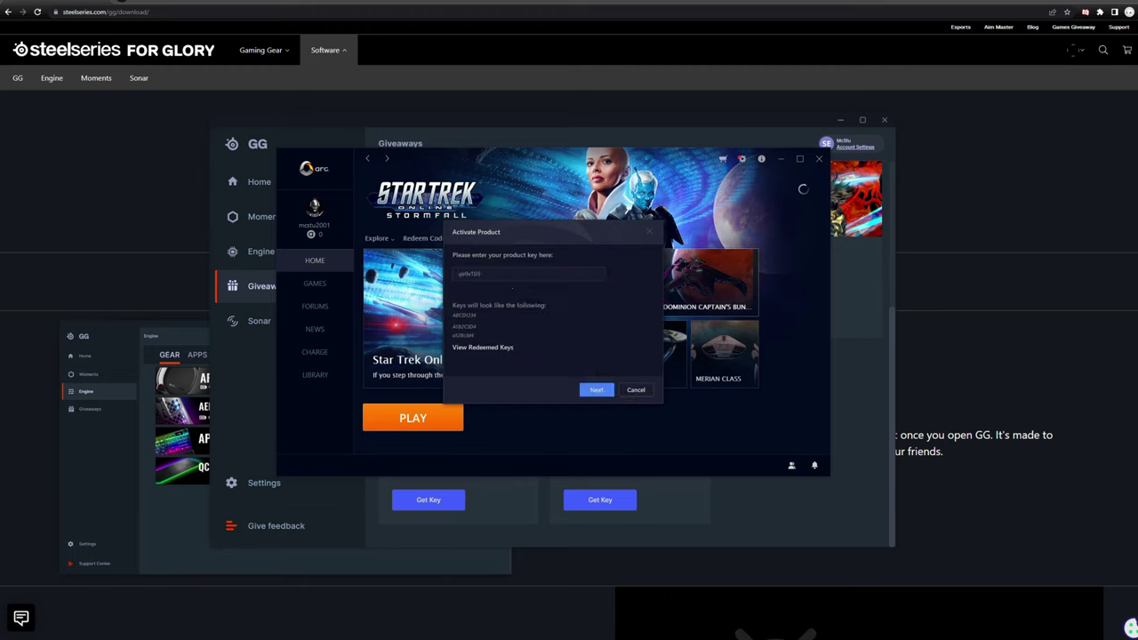
click(593, 389)
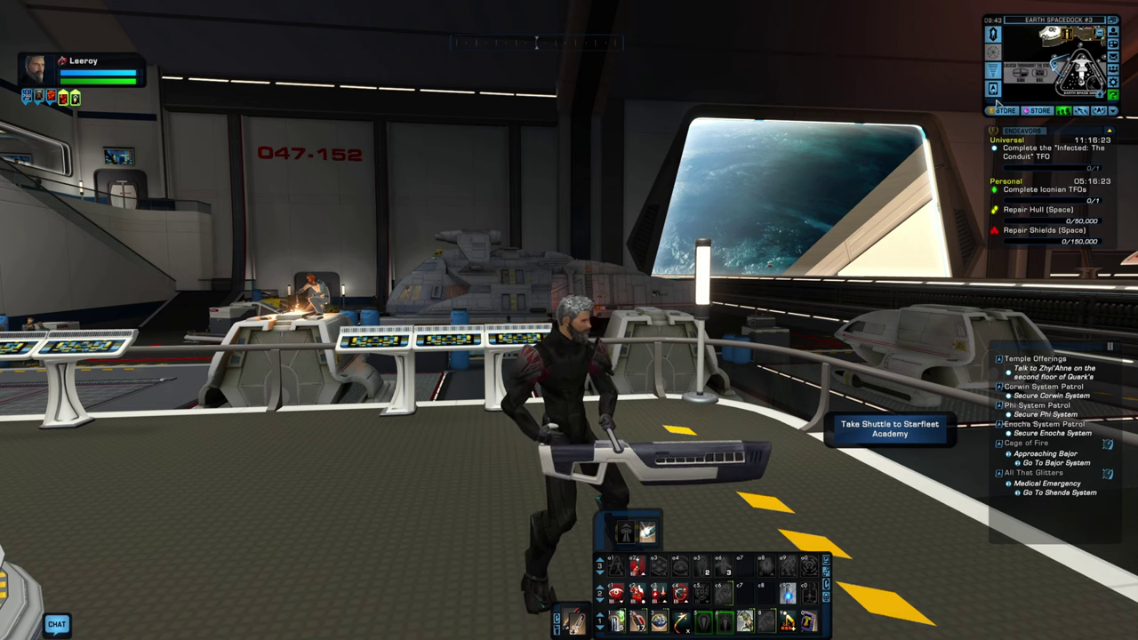
Show the SteelSeries Summer Blast Pack details under the Zen Store's Promotions category
click(1005, 109)
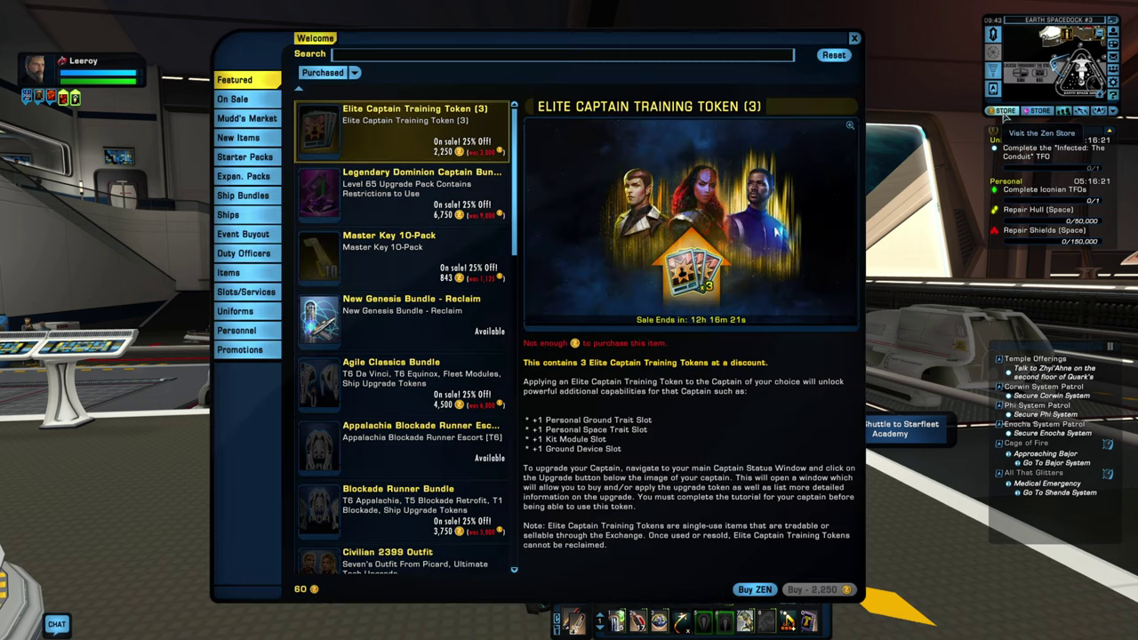
click(238, 349)
scroll(397, 345, down, 1)
scroll(397, 345, down, 1)
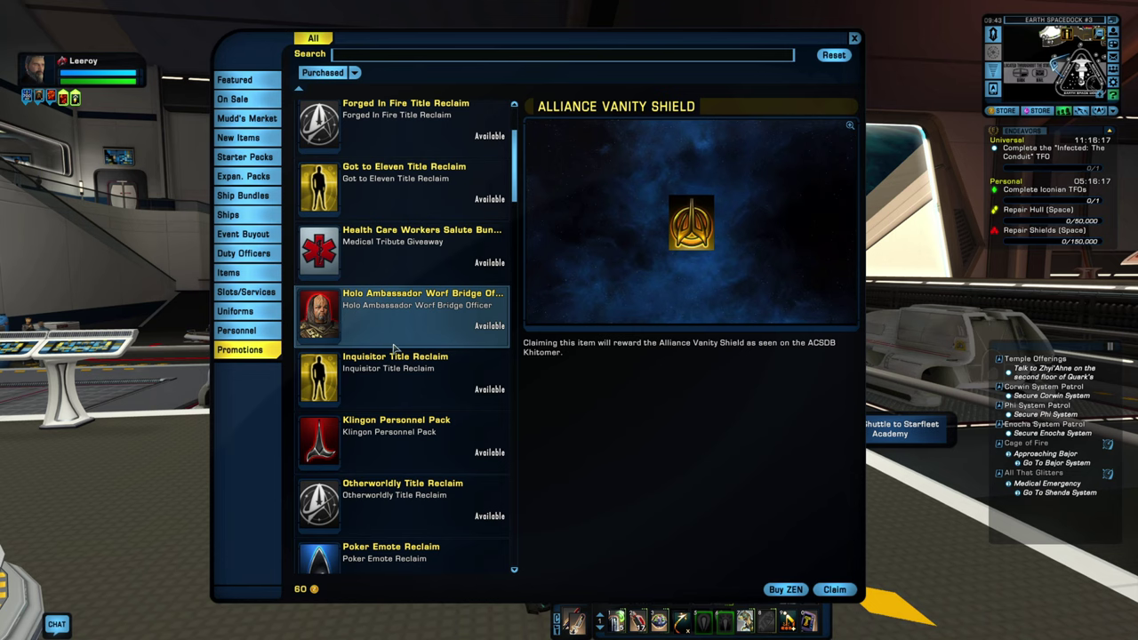
scroll(397, 345, down, 2)
scroll(399, 349, down, 2)
scroll(400, 354, down, 2)
scroll(401, 354, down, 2)
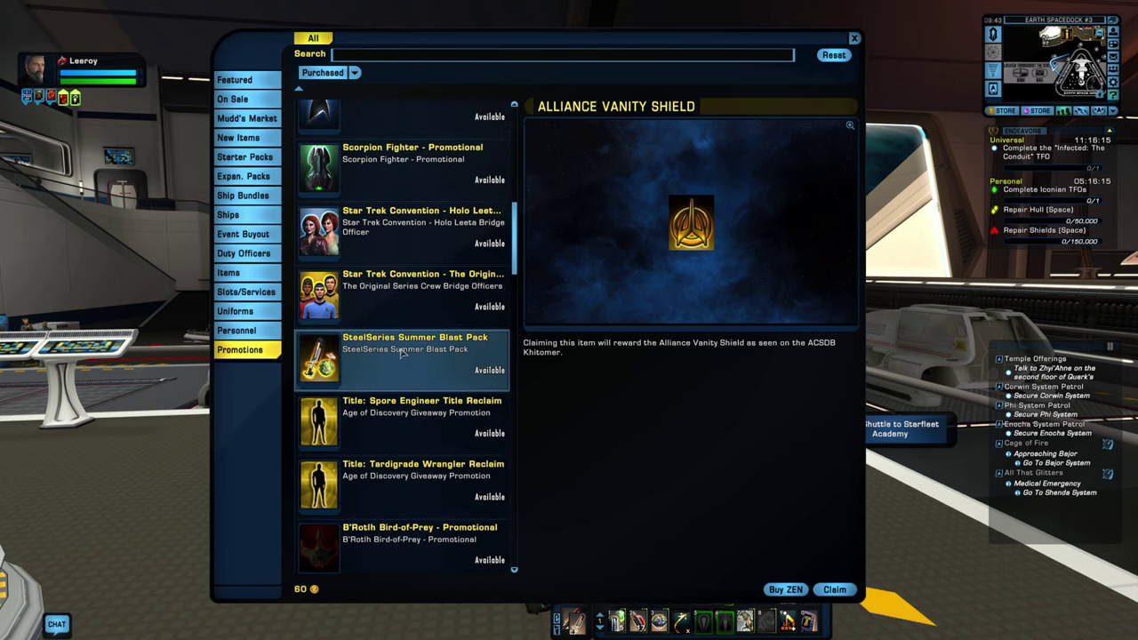
click(364, 370)
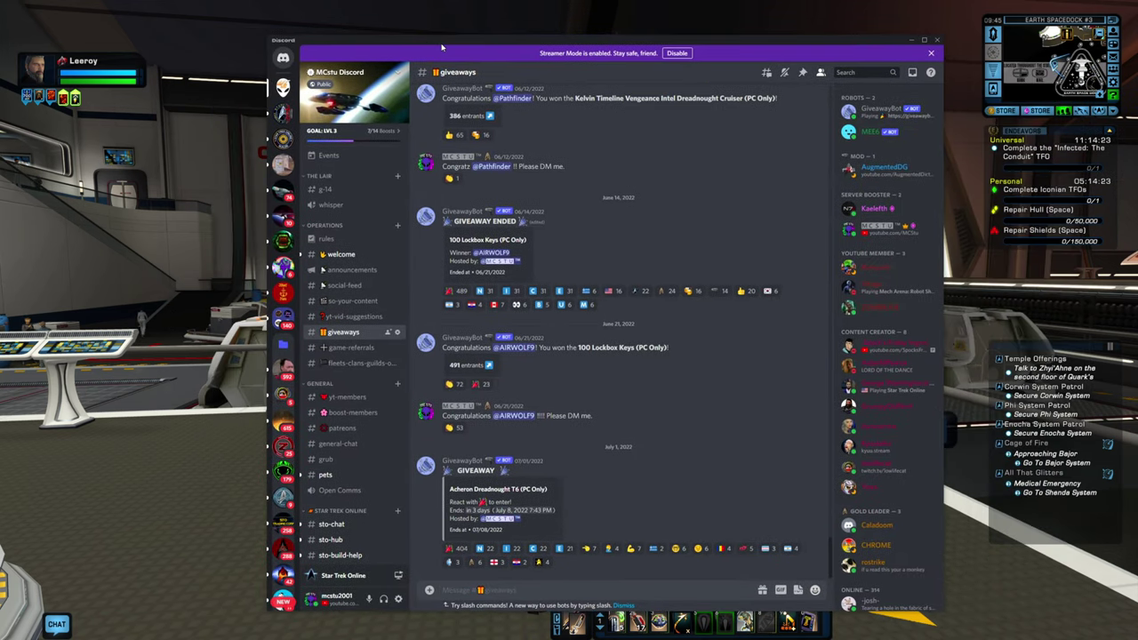
Nudge the Discord window up-left and stretch its top edge to the screen top
drag(424, 41, 414, 36)
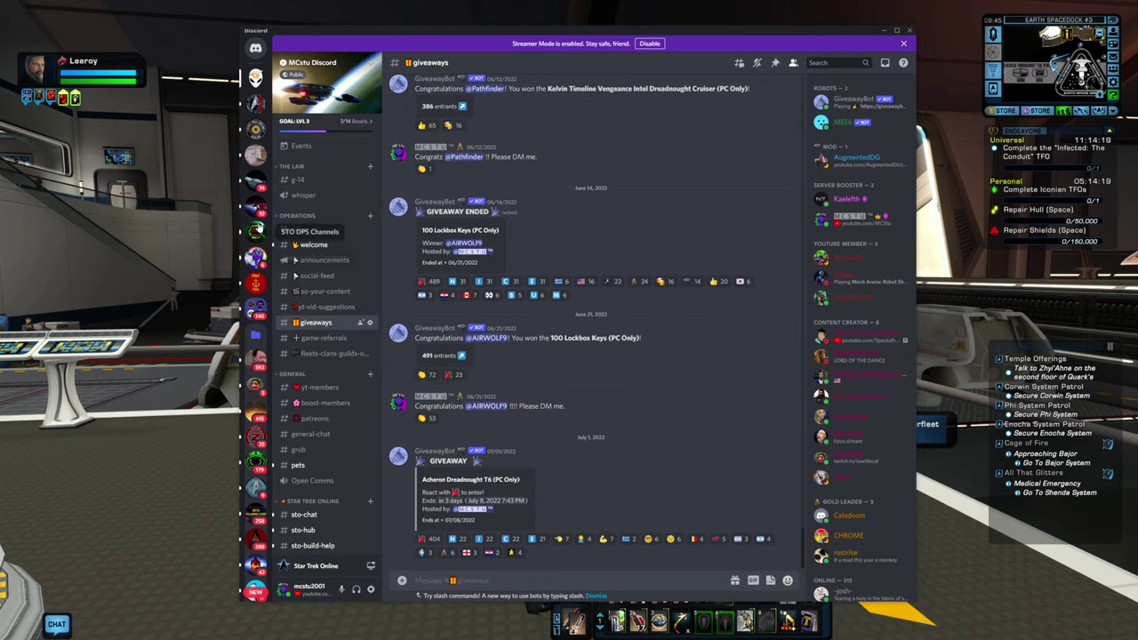
drag(549, 26, 548, 0)
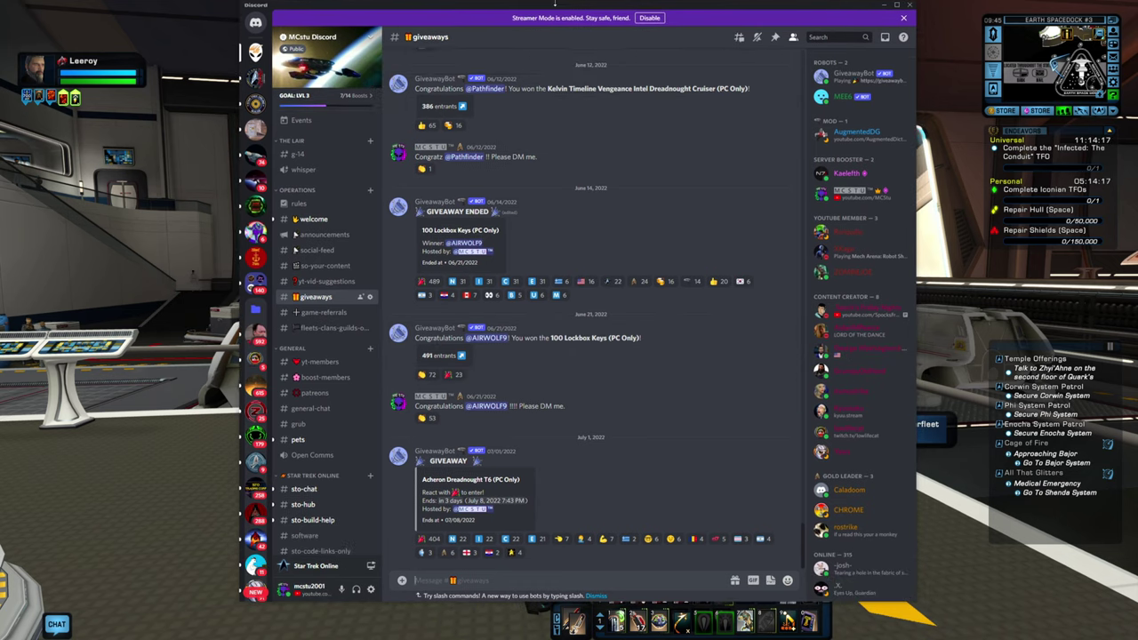